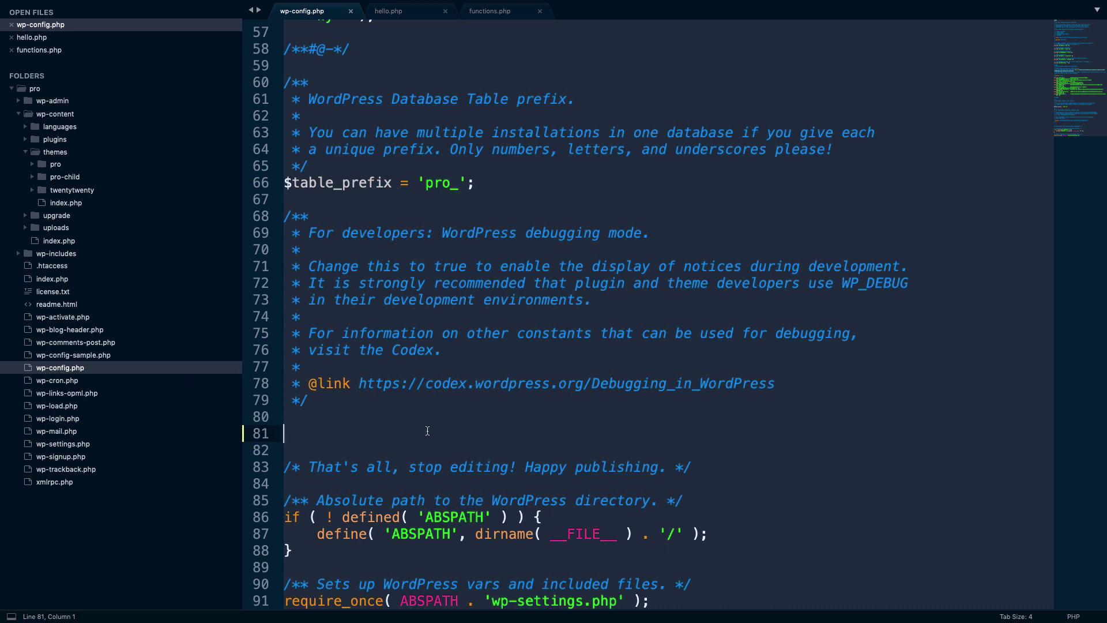
Insert define( 'WP_DEBUG', true ); on line 81 of wp-config.php and enlarge the editor font
{"action": "type", "text": "define( 'WP_DEBUG', true );"}
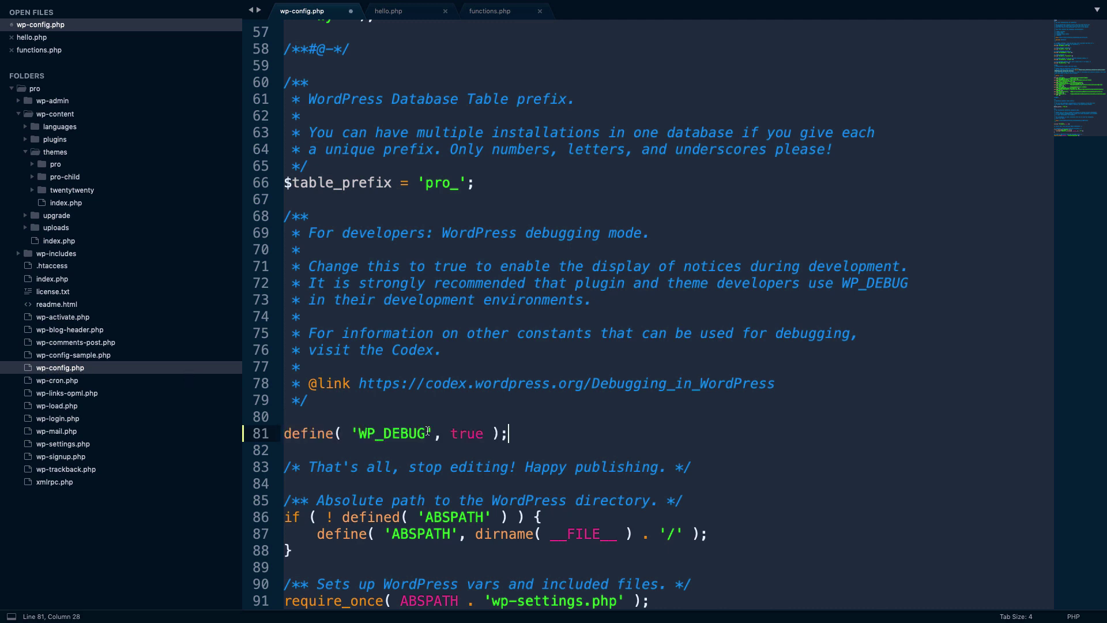
{"action": "left_click_drag", "start_coordinate": [537, 429], "coordinate": [282, 433]}
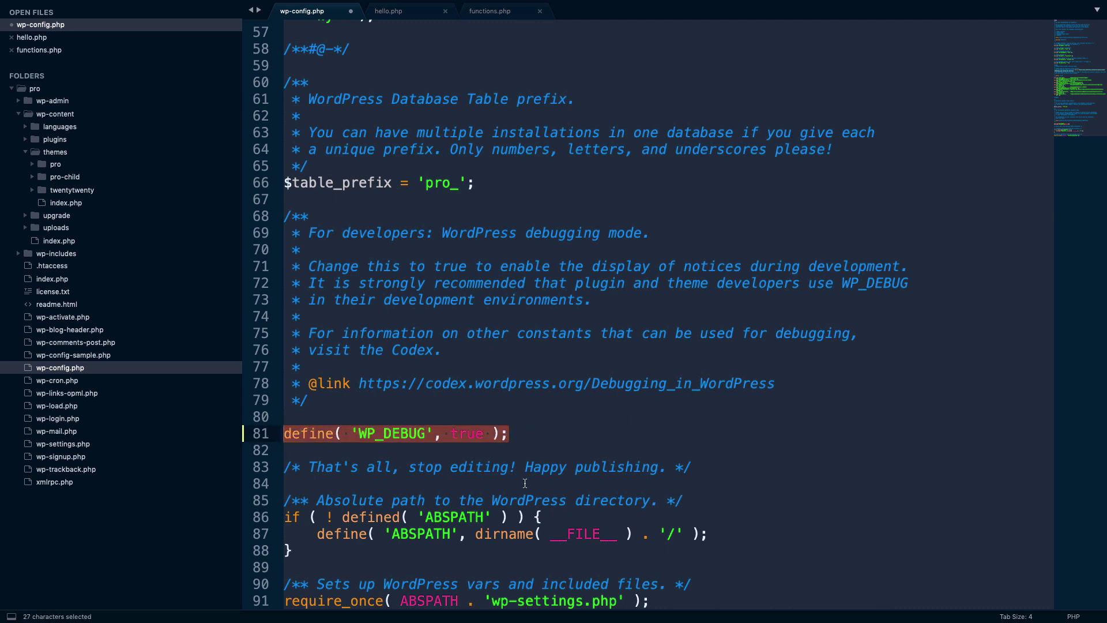
{"action": "key", "text": "super+equal"}
{"action": "key", "text": "super+equal"}
{"action": "key", "text": "super+equal"}
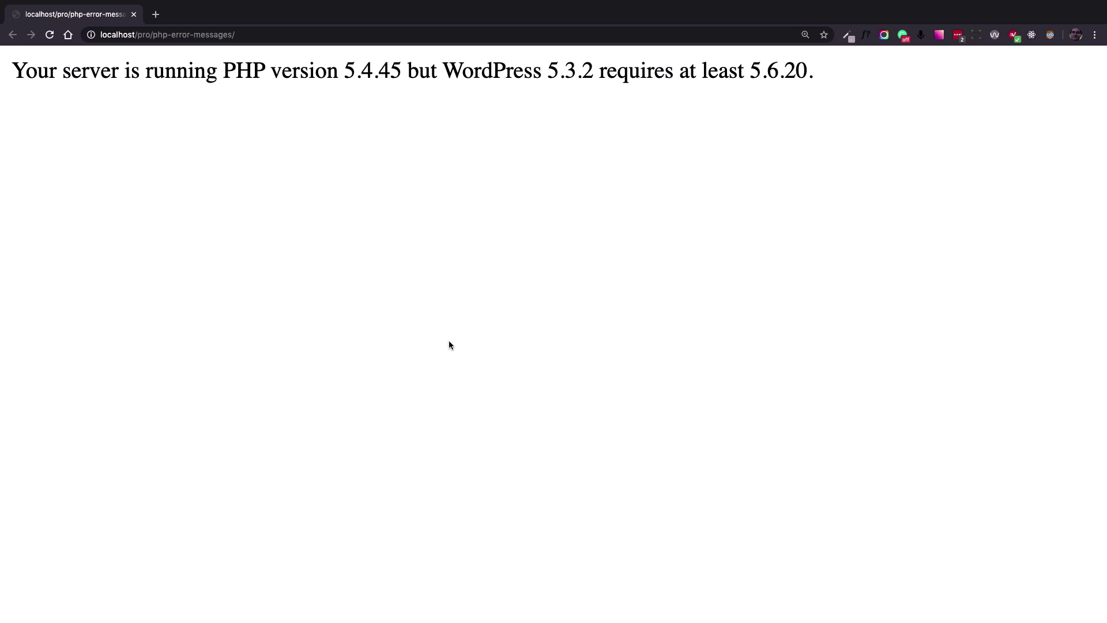
Set MAMP PRO's default PHP version to 7.2.21, save, and restart the servers
{"action": "key", "text": "ctrl+Right"}
{"action": "key", "text": "ctrl+Right"}
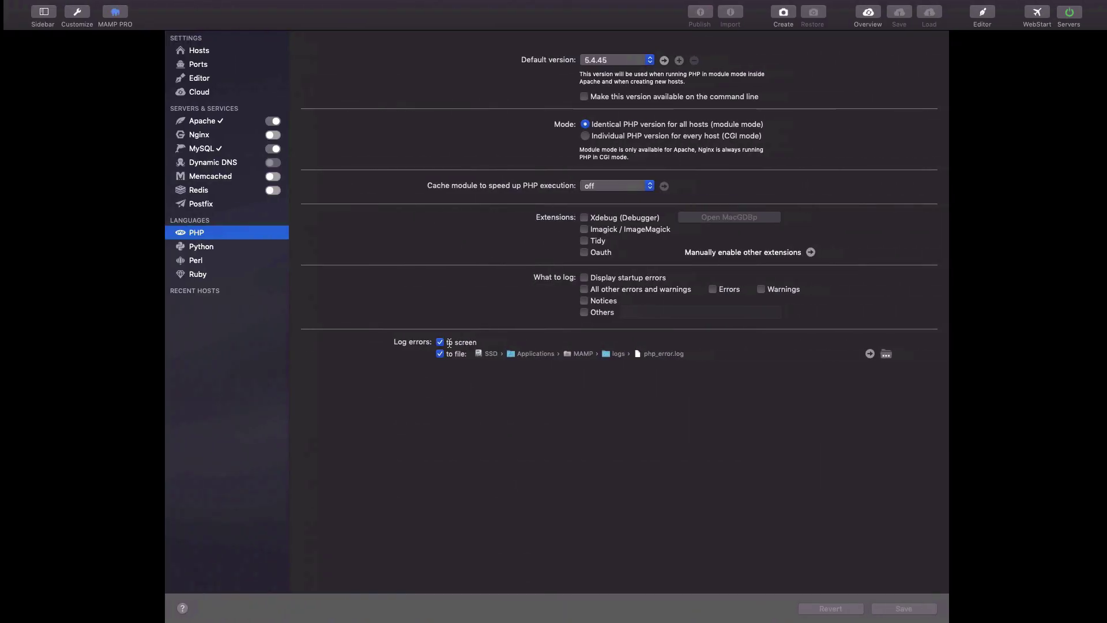
{"action": "left_click", "coordinate": [640, 60]}
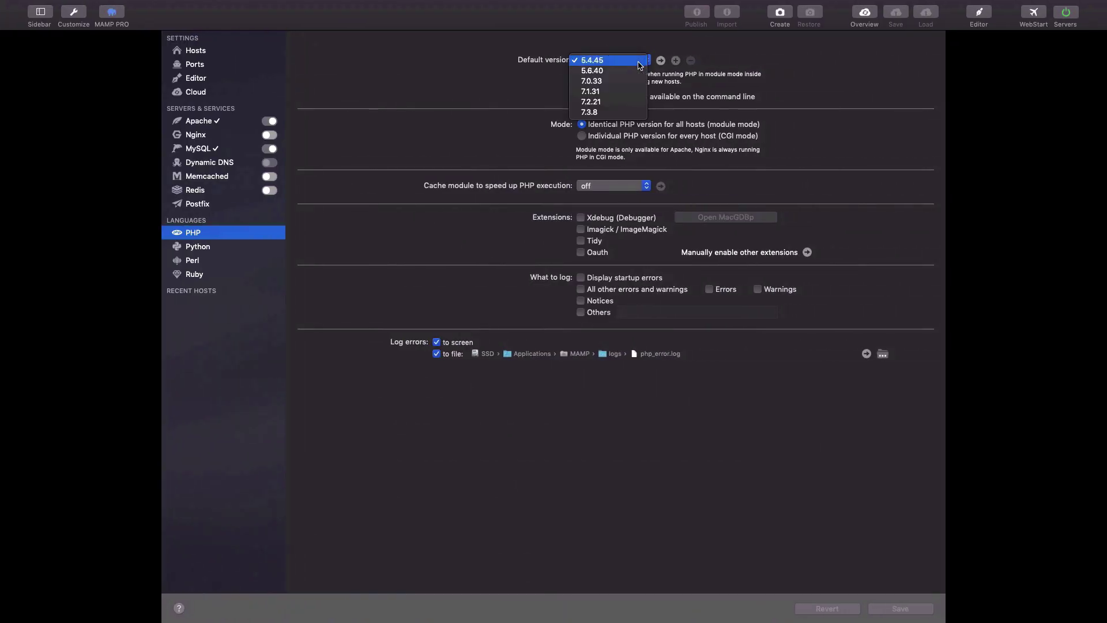
{"action": "left_click", "coordinate": [620, 102]}
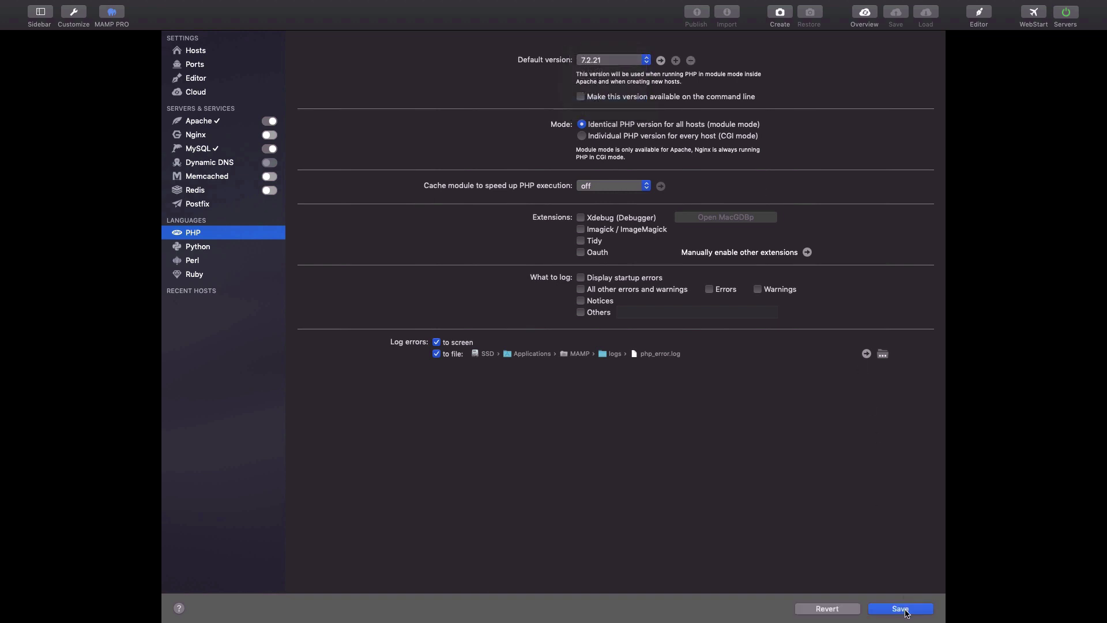
{"action": "left_click", "coordinate": [905, 609]}
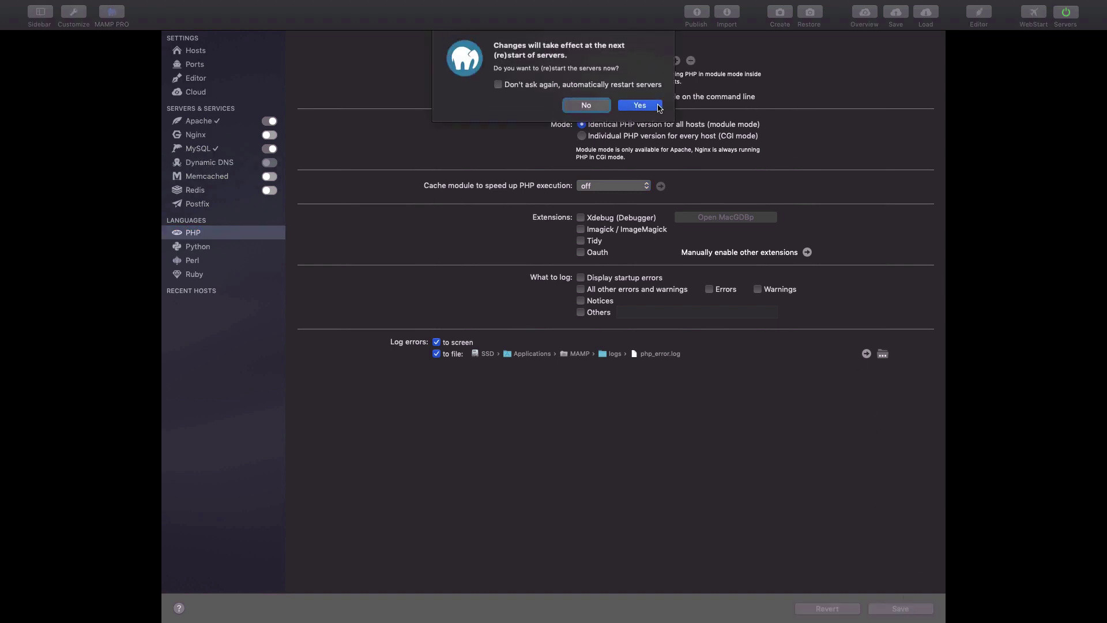
{"action": "key", "text": "Return"}
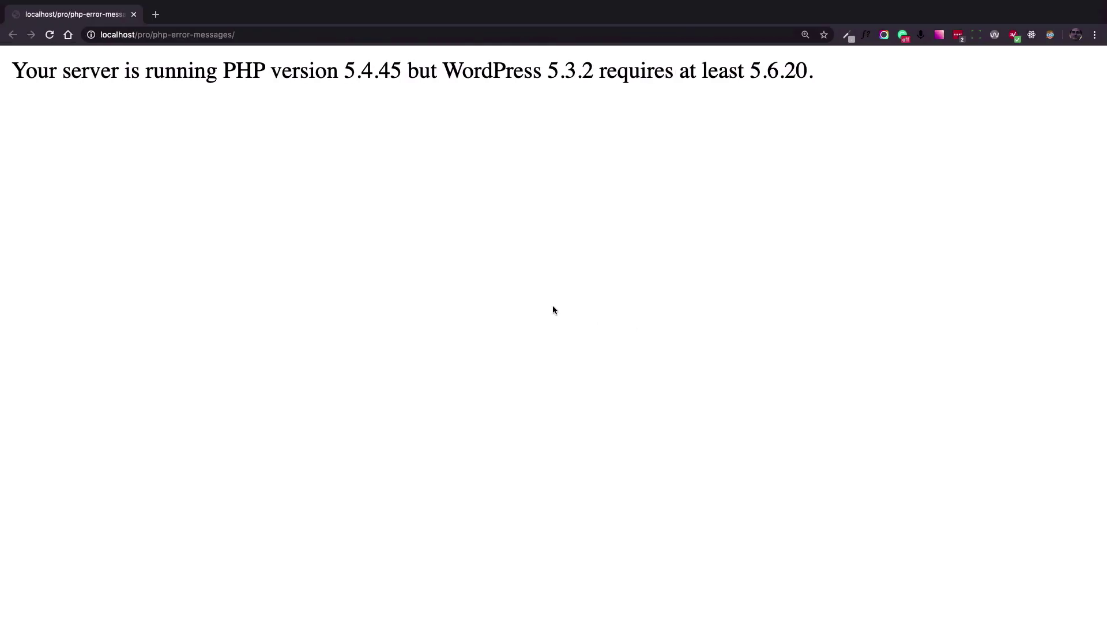
Reload the site and highlight the 'Parse error' for hello_dolly_get_lyric on line 15
{"action": "key", "text": "super+r"}
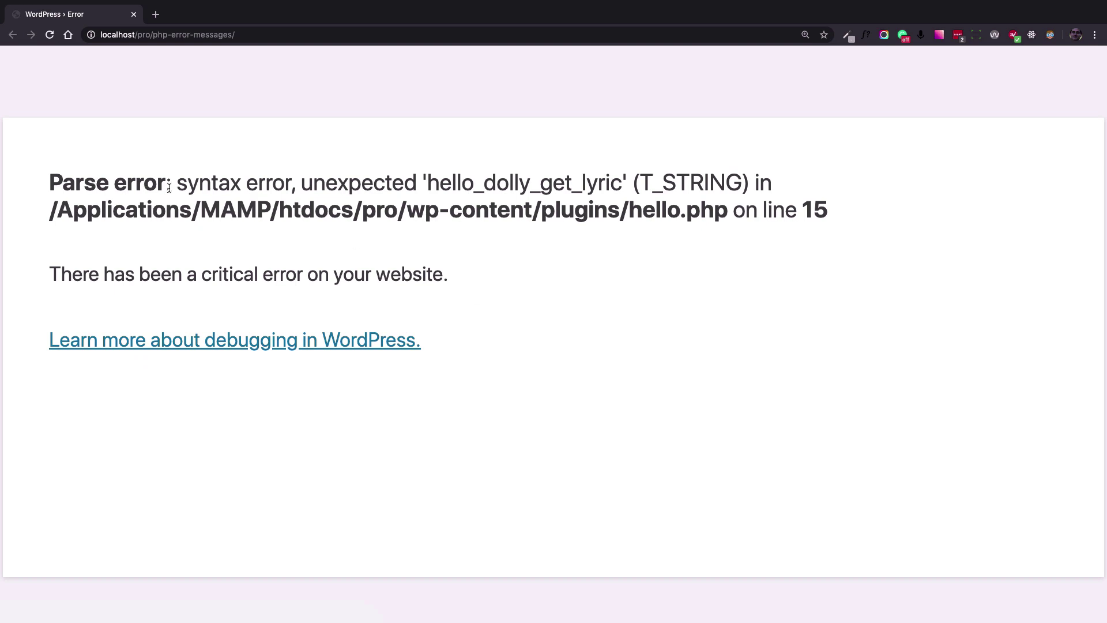
{"action": "left_click_drag", "start_coordinate": [168, 183], "coordinate": [51, 176]}
{"action": "left_click", "coordinate": [568, 225]}
Highlight /Applications/MAMP/htdocs/, wp-content, plugins and hello in the error's file path
{"action": "left_click_drag", "start_coordinate": [358, 209], "coordinate": [49, 209]}
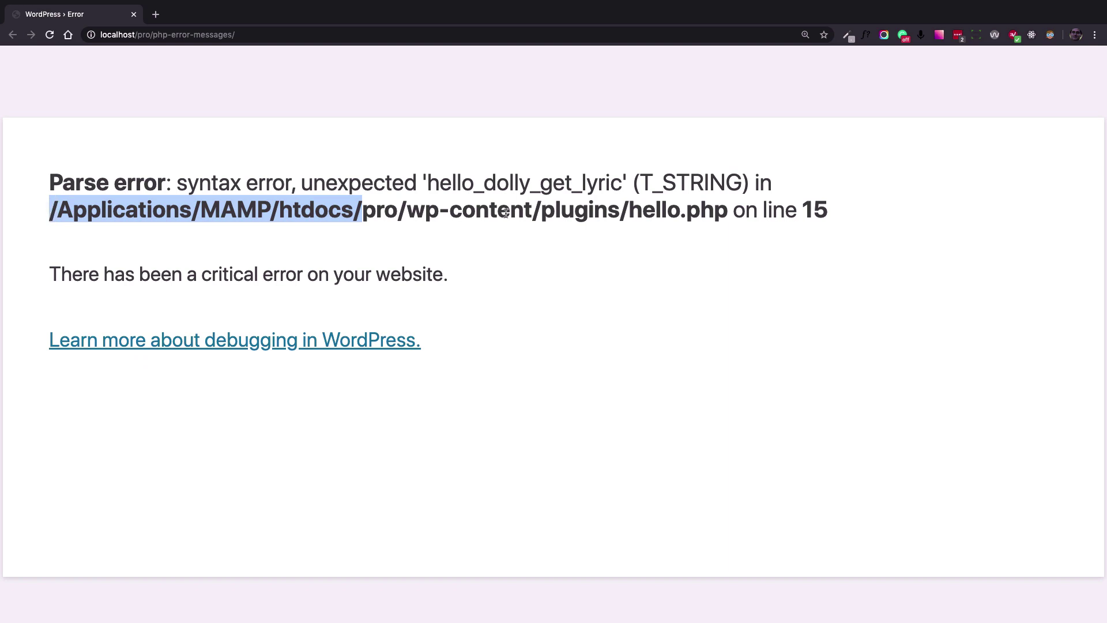
{"action": "left_click", "coordinate": [379, 210]}
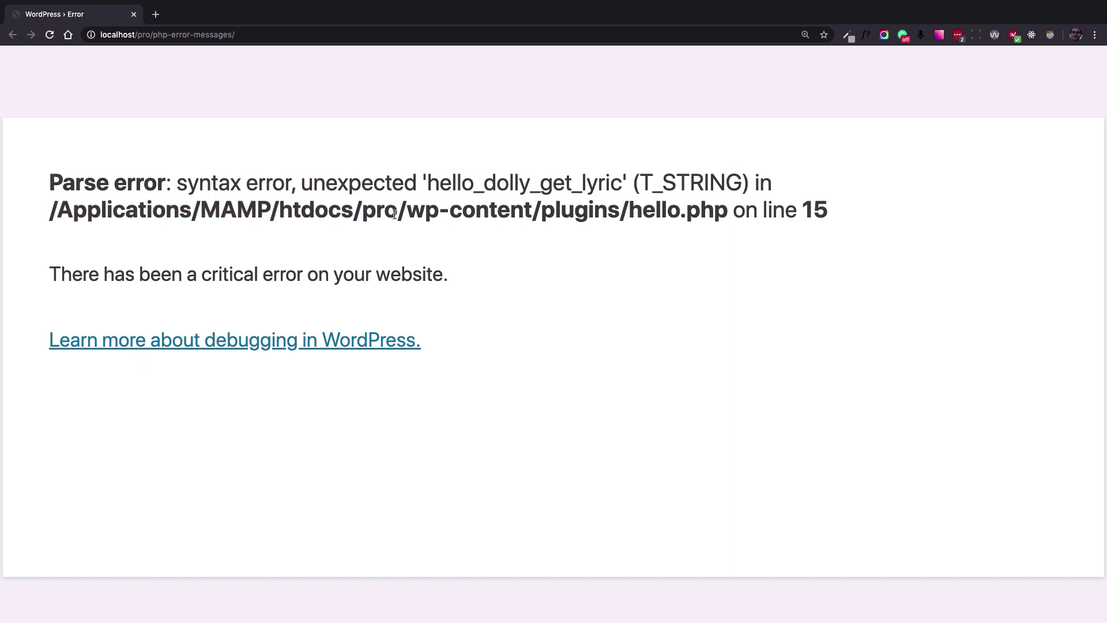
{"action": "triple_click", "coordinate": [379, 210]}
{"action": "left_click", "coordinate": [532, 212]}
{"action": "left_click_drag", "start_coordinate": [532, 211], "coordinate": [407, 209]}
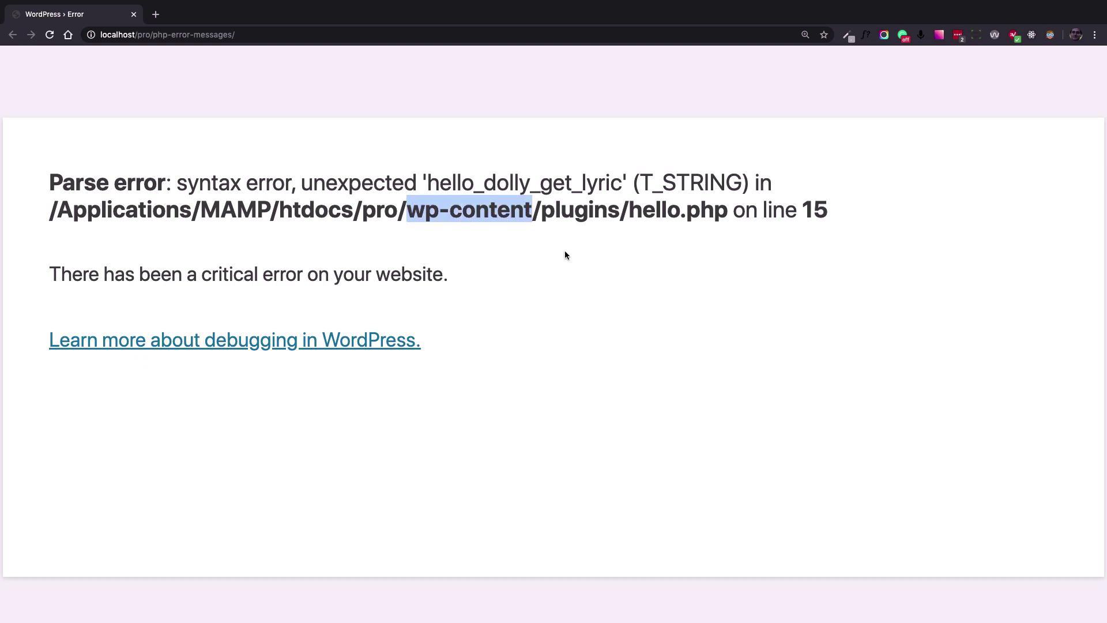
{"action": "double_click", "coordinate": [591, 207]}
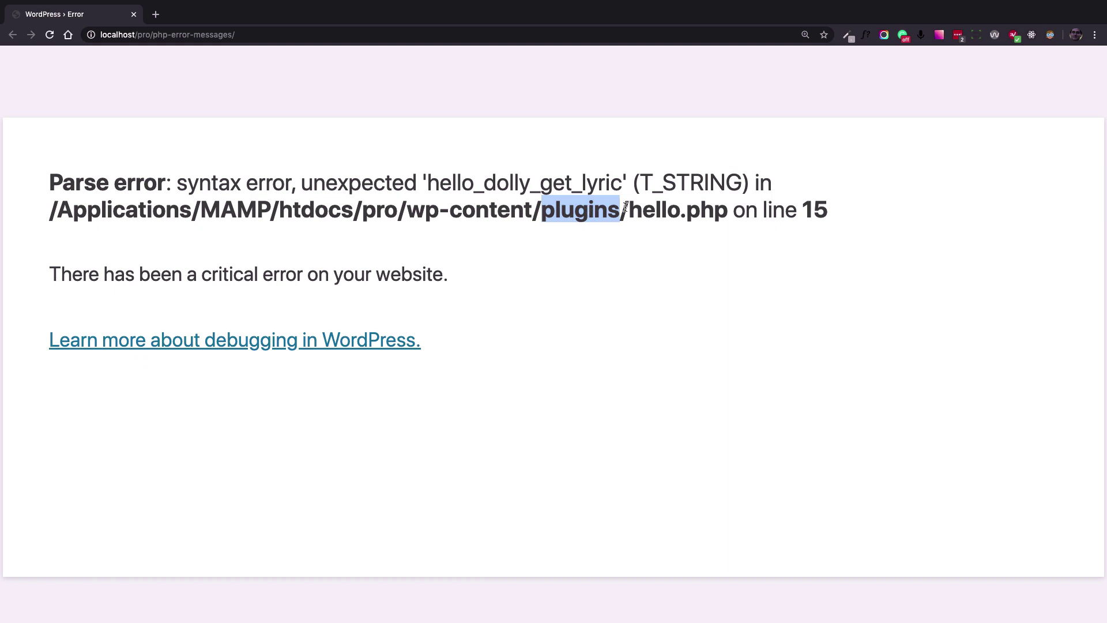
{"action": "double_click", "coordinate": [656, 211]}
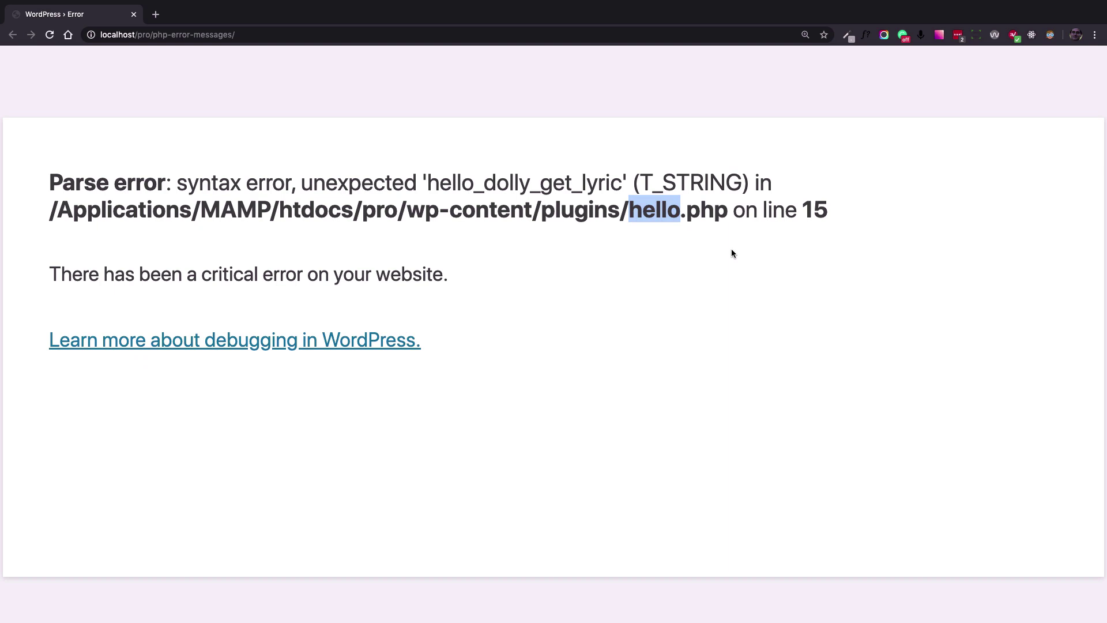
Re-check the plugins folder and hello.php path tail, then return to Sublime Text
{"action": "double_click", "coordinate": [566, 213]}
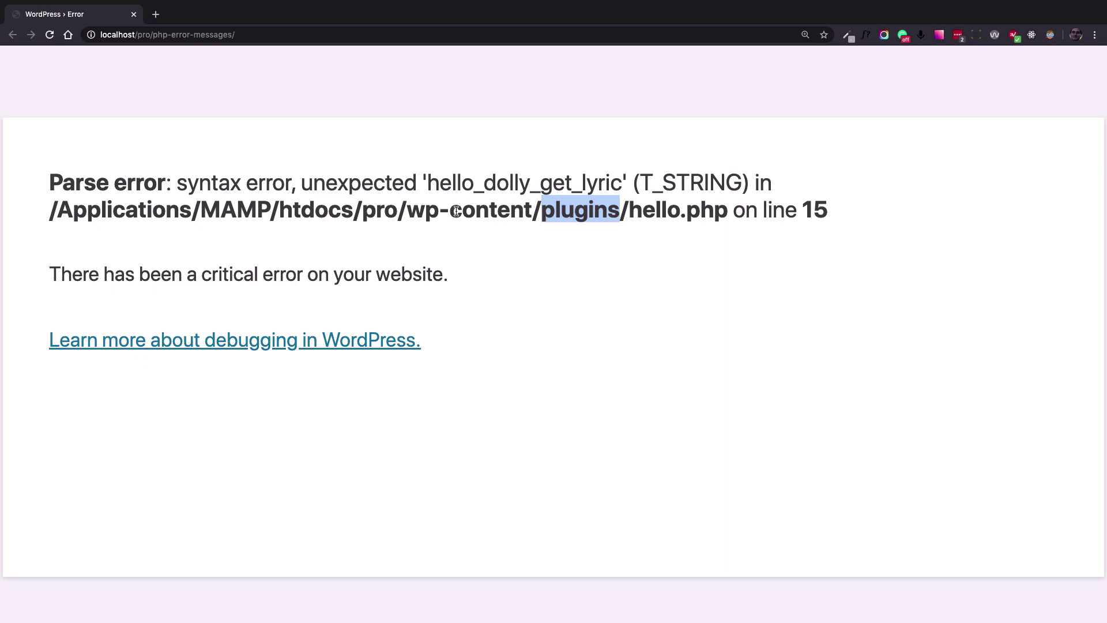
{"action": "left_click_drag", "start_coordinate": [457, 211], "coordinate": [714, 211]}
{"action": "left_click", "coordinate": [588, 214]}
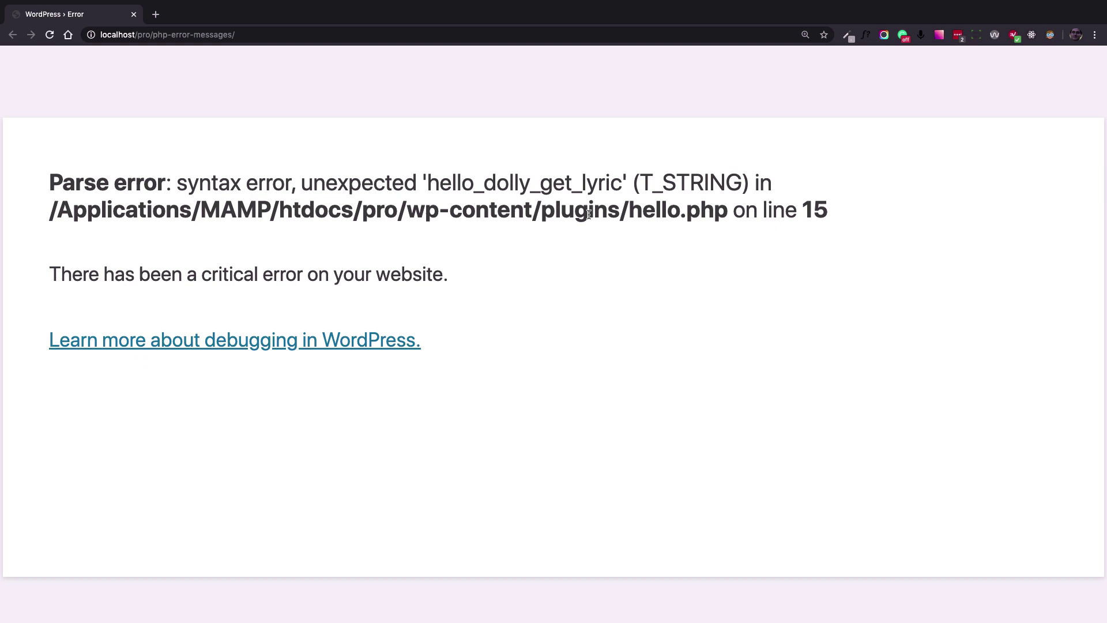
{"action": "double_click", "coordinate": [588, 214]}
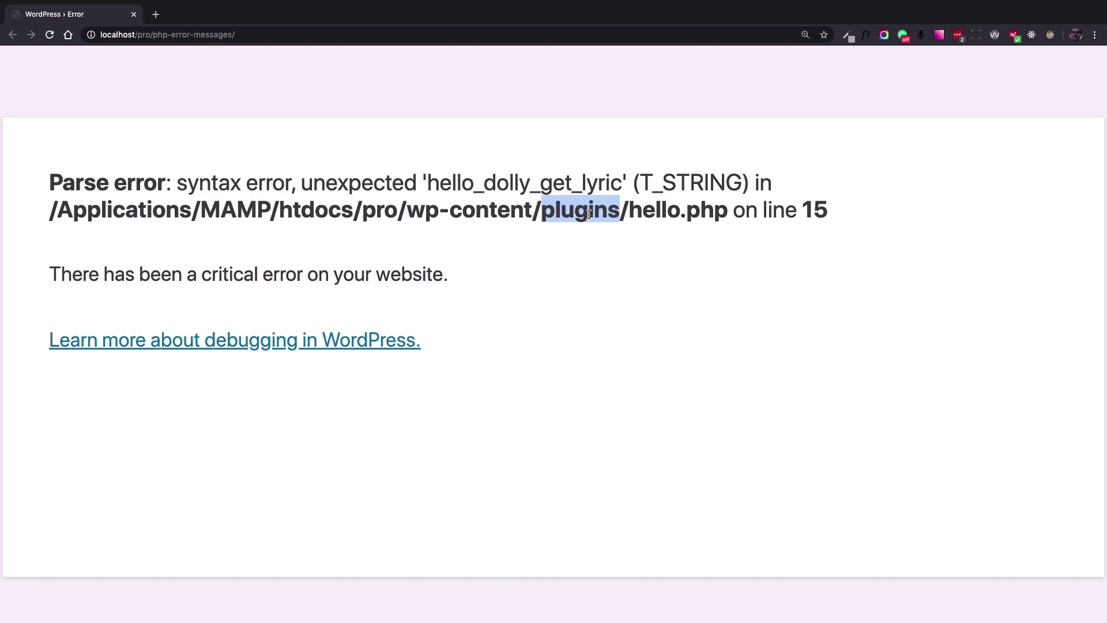
{"action": "triple_click", "coordinate": [662, 215]}
{"action": "double_click", "coordinate": [601, 213]}
{"action": "double_click", "coordinate": [576, 213]}
{"action": "key", "text": "ctrl+Right"}
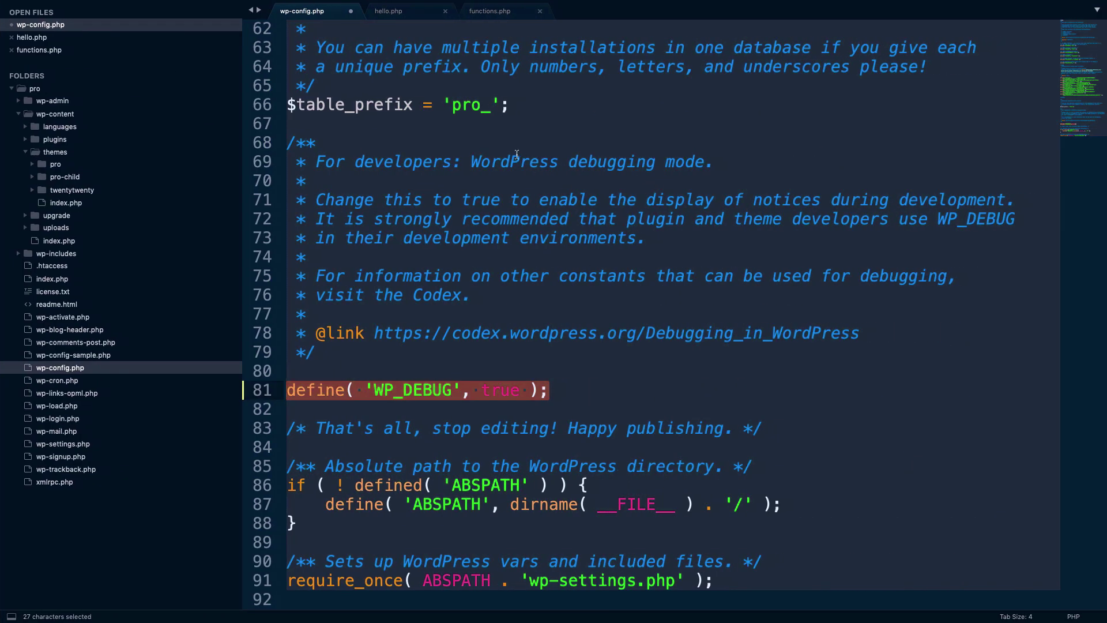
Change 'functionn' to 'function' on line 15 of hello.php and save the file
{"action": "left_click", "coordinate": [409, 13]}
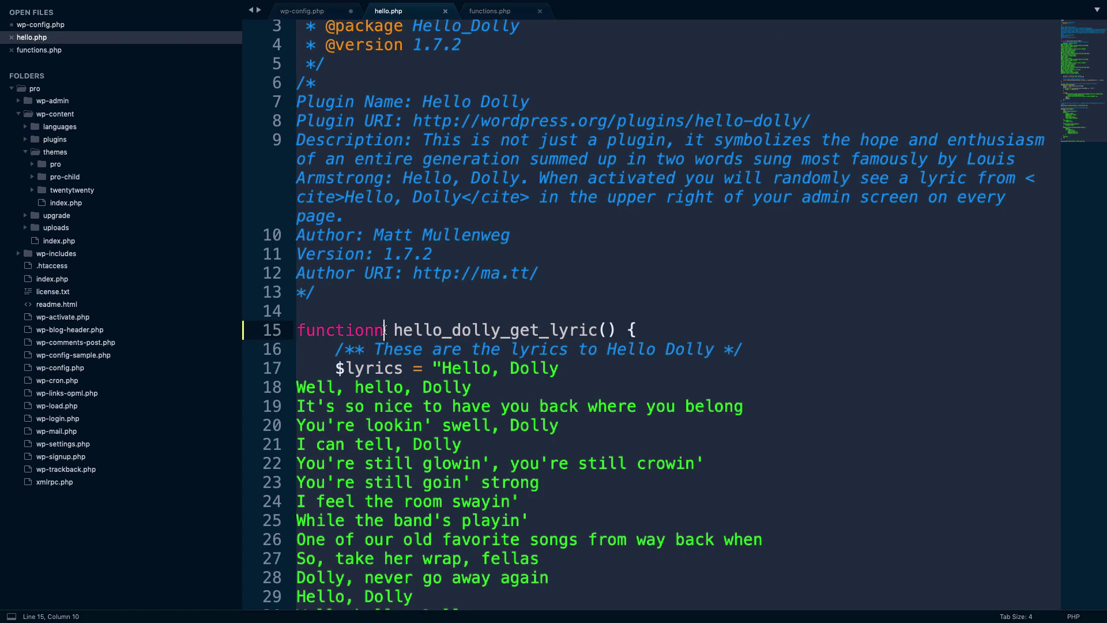
{"action": "key", "text": "BackSpace"}
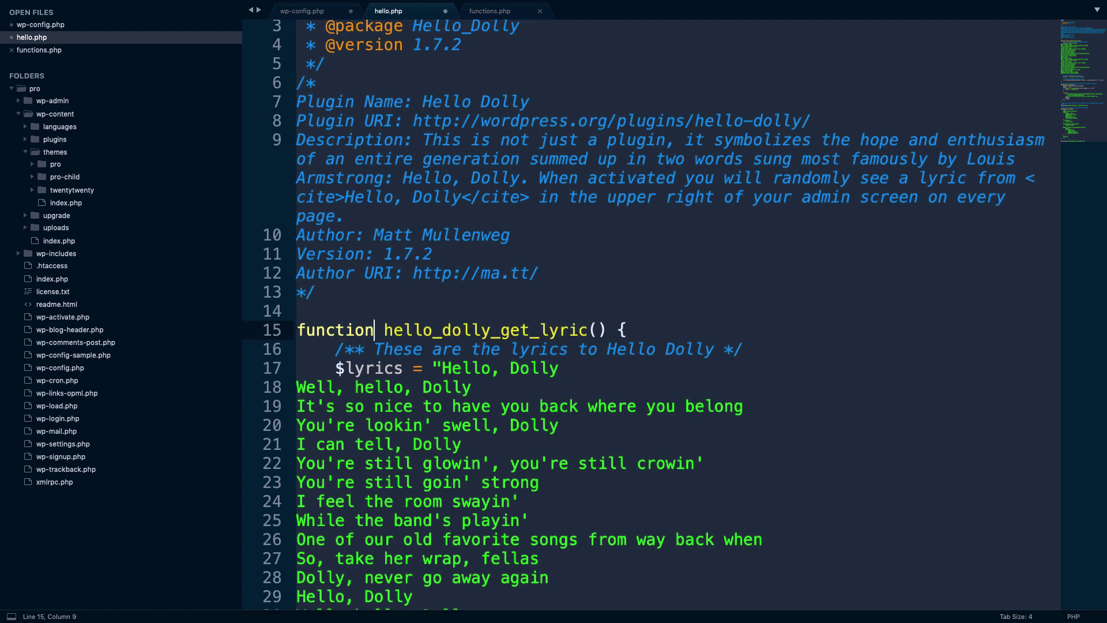
{"action": "left_click", "coordinate": [451, 272]}
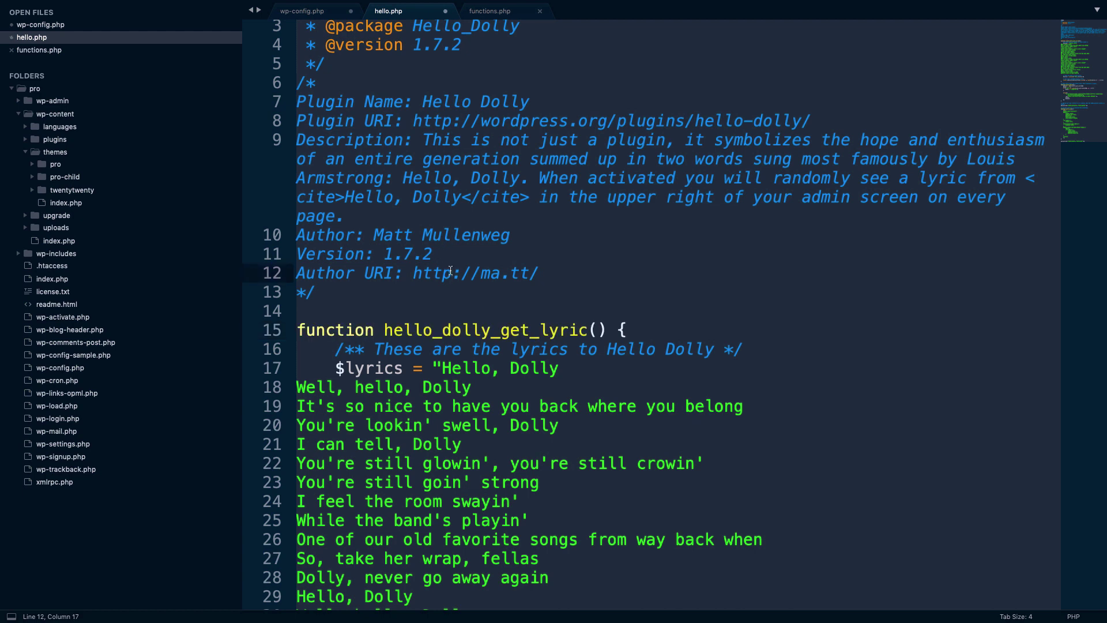
{"action": "key", "text": "super+s"}
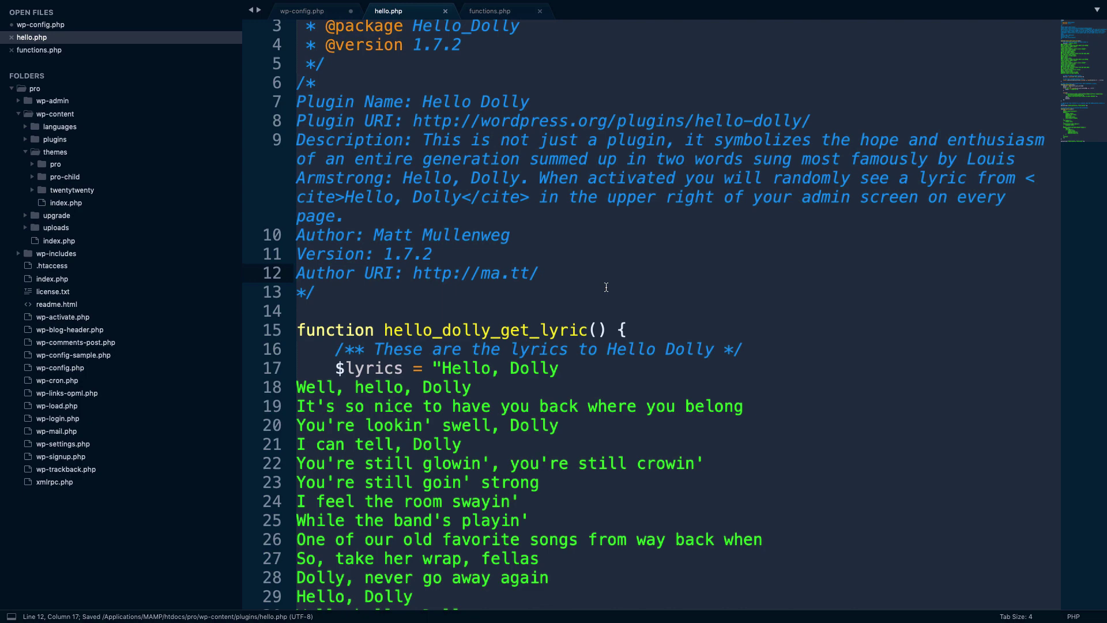
{"action": "key", "text": "super+Tab"}
Reload the page and read the new error path: themes/pro-child/functions.php, line 32
{"action": "left_click", "coordinate": [554, 324]}
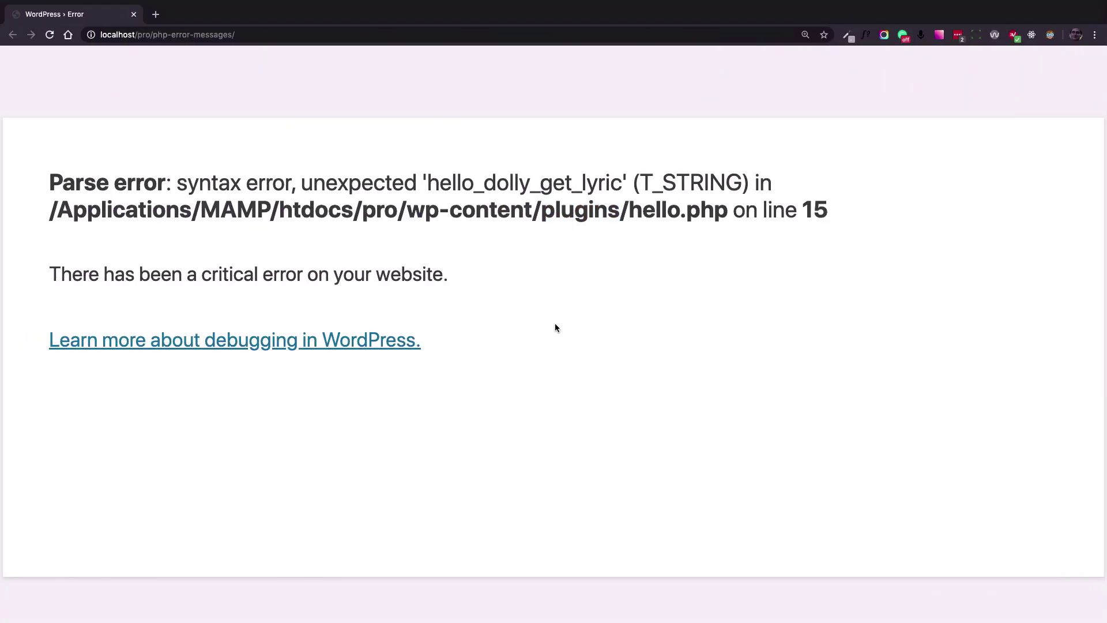
{"action": "key", "text": "super+r"}
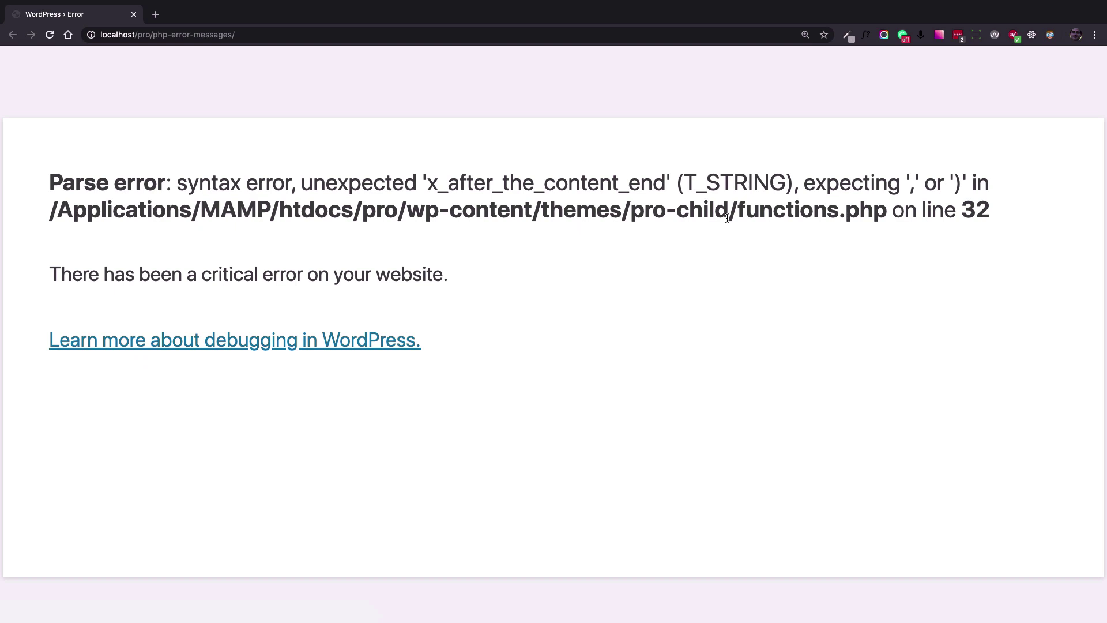
{"action": "left_click_drag", "start_coordinate": [166, 181], "coordinate": [49, 179]}
{"action": "double_click", "coordinate": [230, 178]}
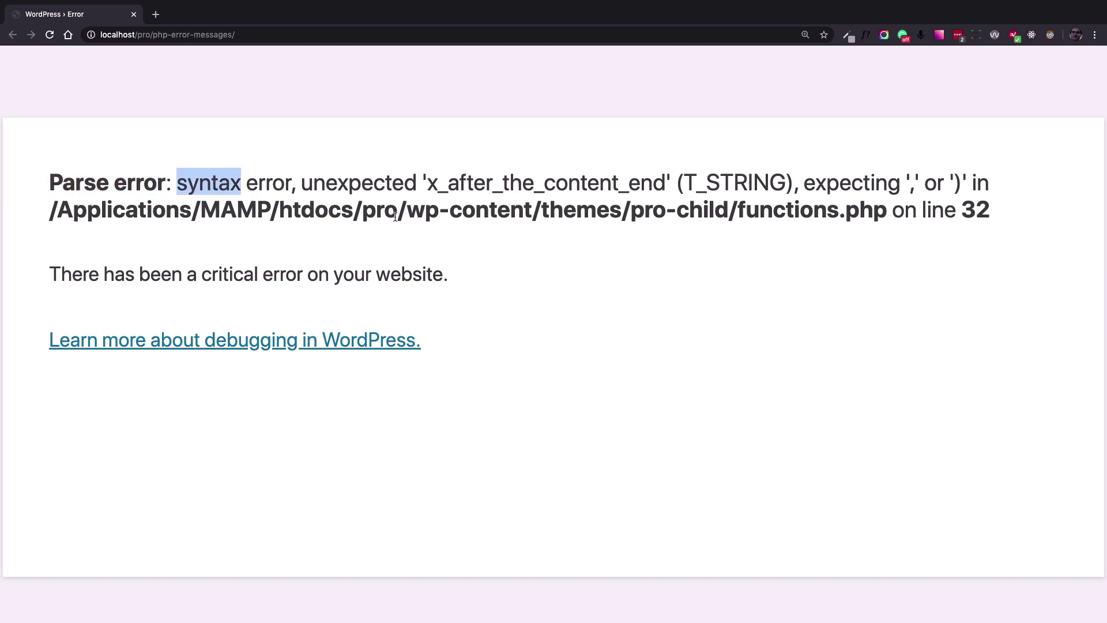
{"action": "left_click_drag", "start_coordinate": [302, 215], "coordinate": [620, 211]}
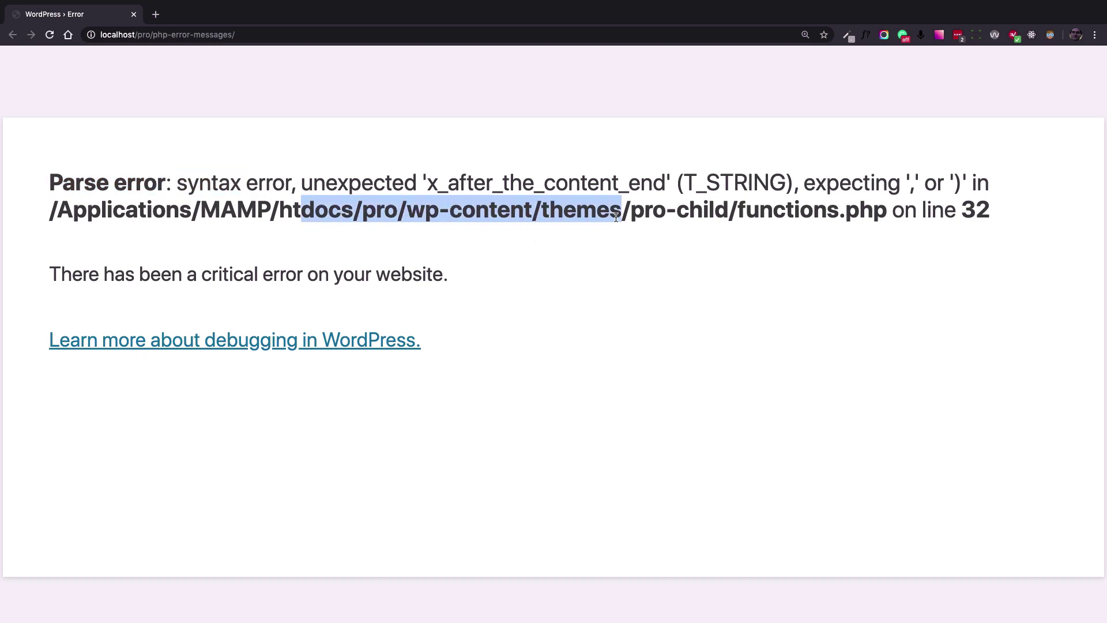
{"action": "double_click", "coordinate": [583, 211]}
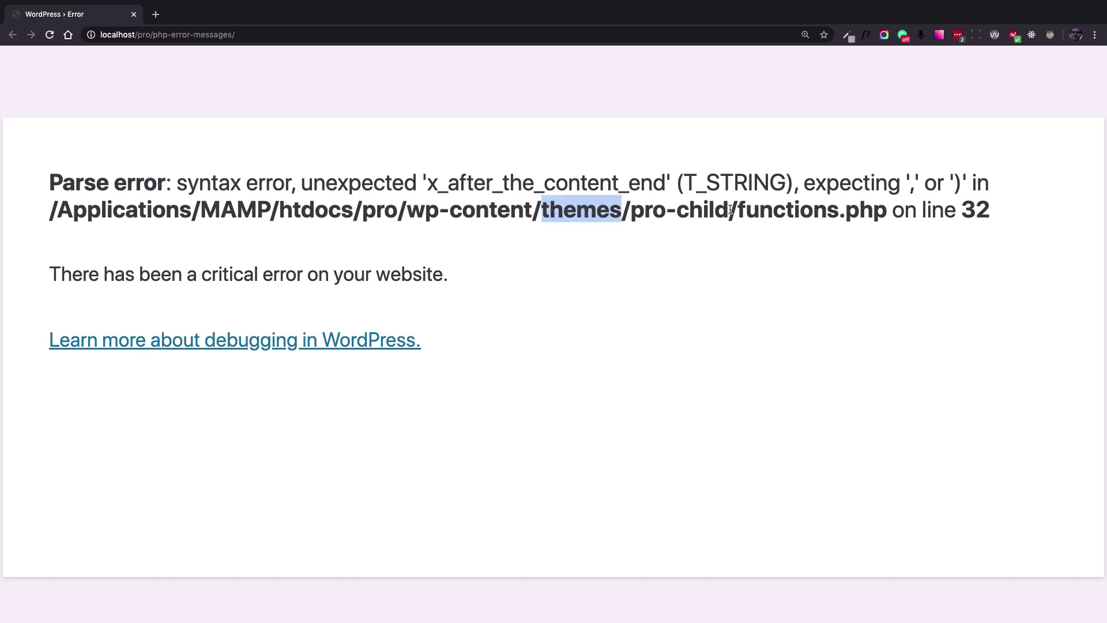
{"action": "left_click_drag", "start_coordinate": [728, 211], "coordinate": [633, 206]}
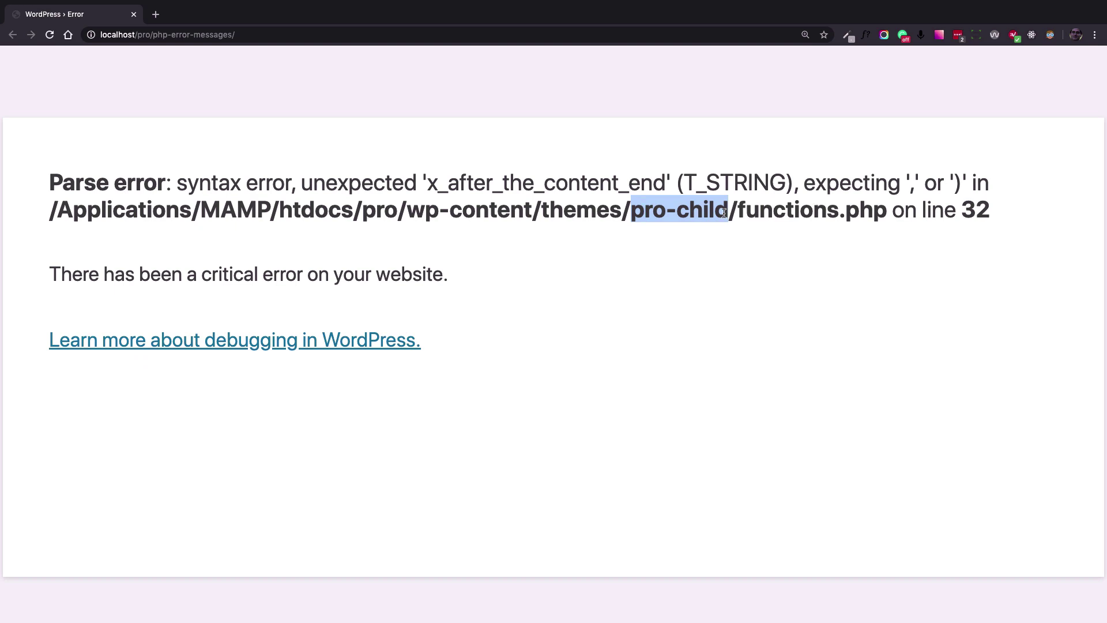
{"action": "double_click", "coordinate": [799, 211]}
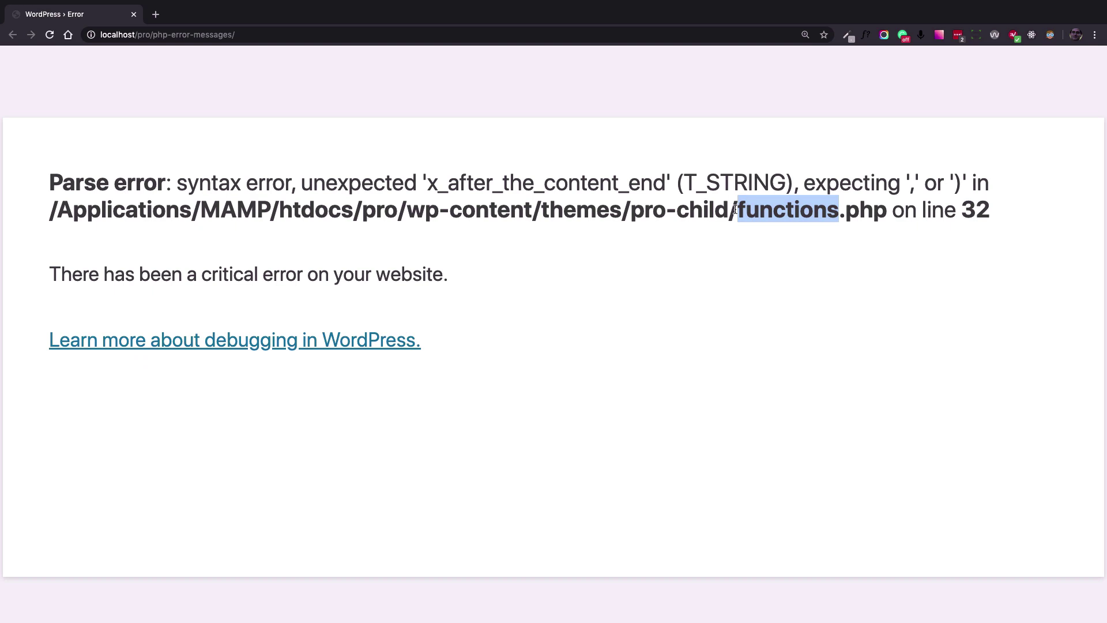
{"action": "left_click_drag", "start_coordinate": [731, 208], "coordinate": [630, 210]}
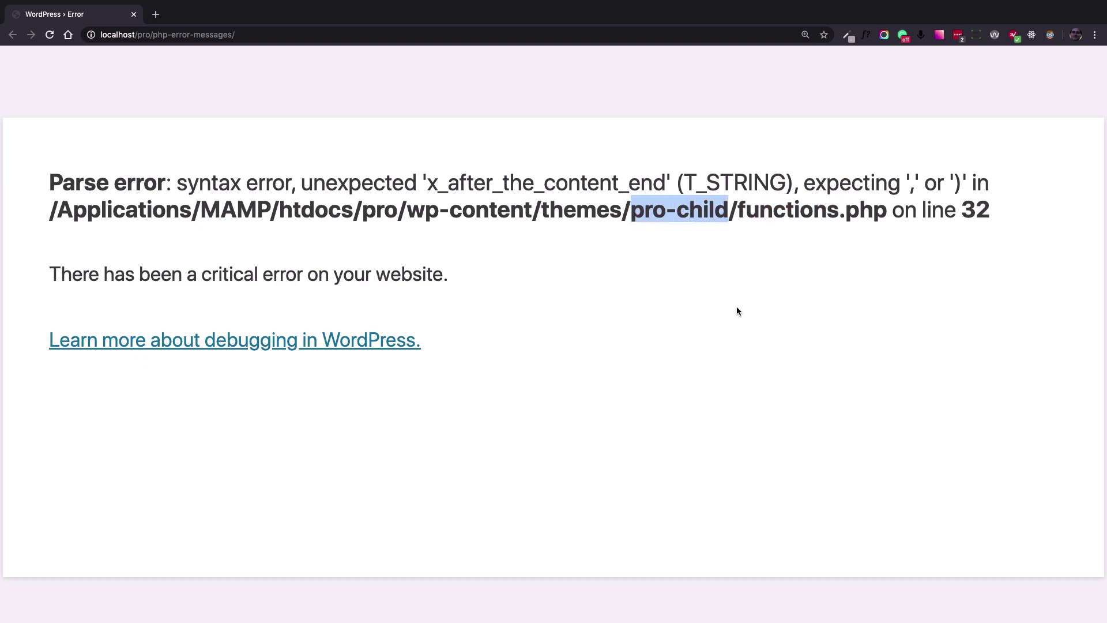
Add the missing closing ' after id=374] on line 29 of functions.php and save
{"action": "key", "text": "super+Tab"}
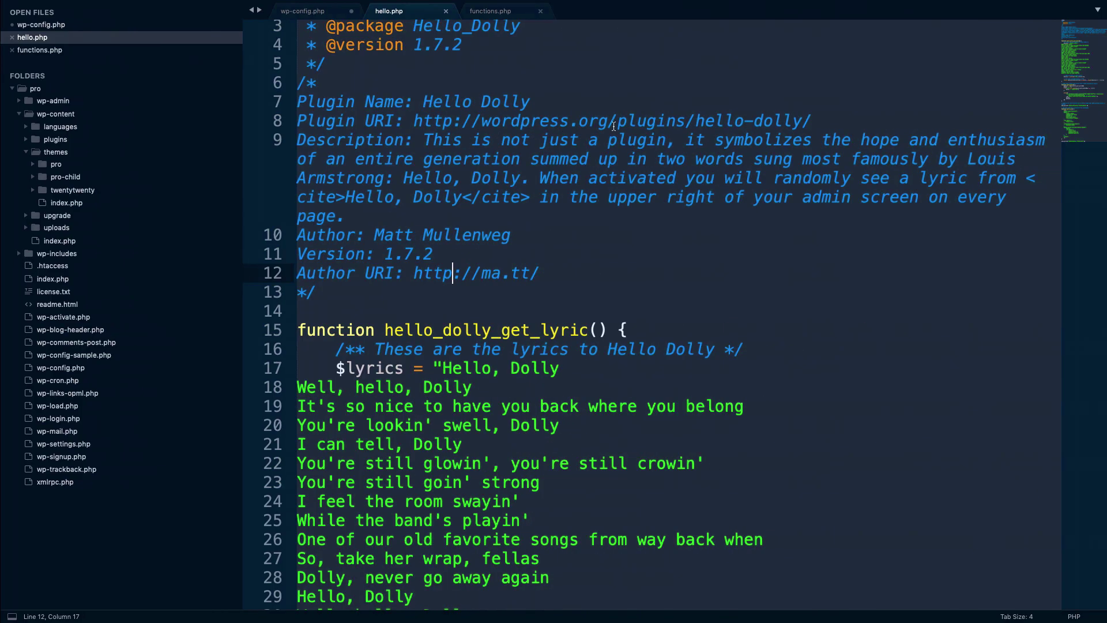
{"action": "left_click", "coordinate": [504, 18]}
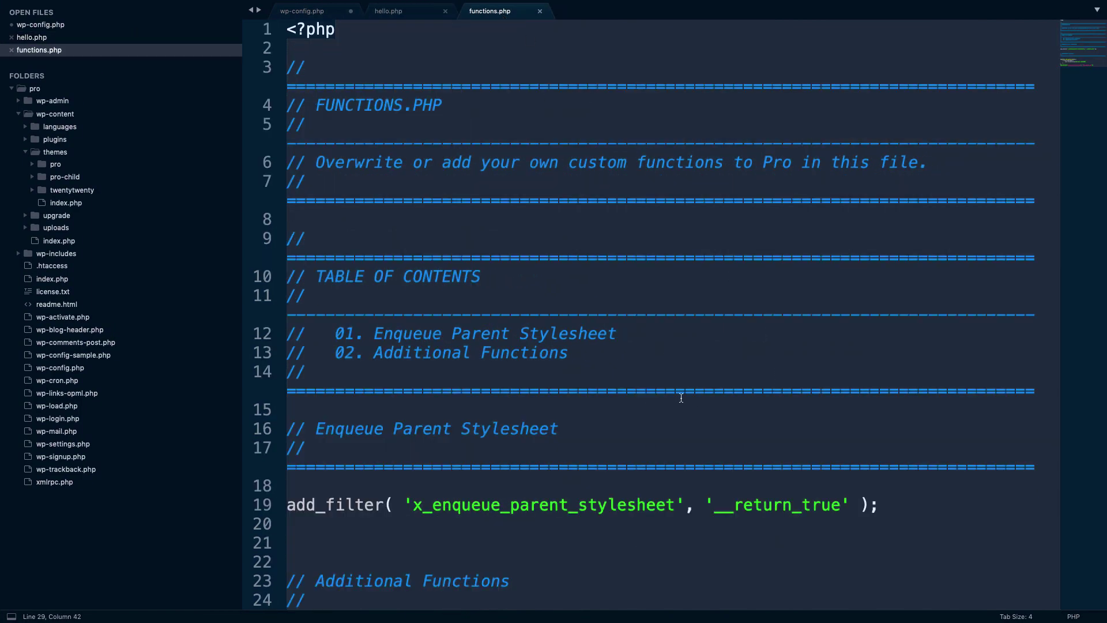
{"action": "scroll", "coordinate": [681, 398], "scroll_direction": "down", "scroll_amount": 5}
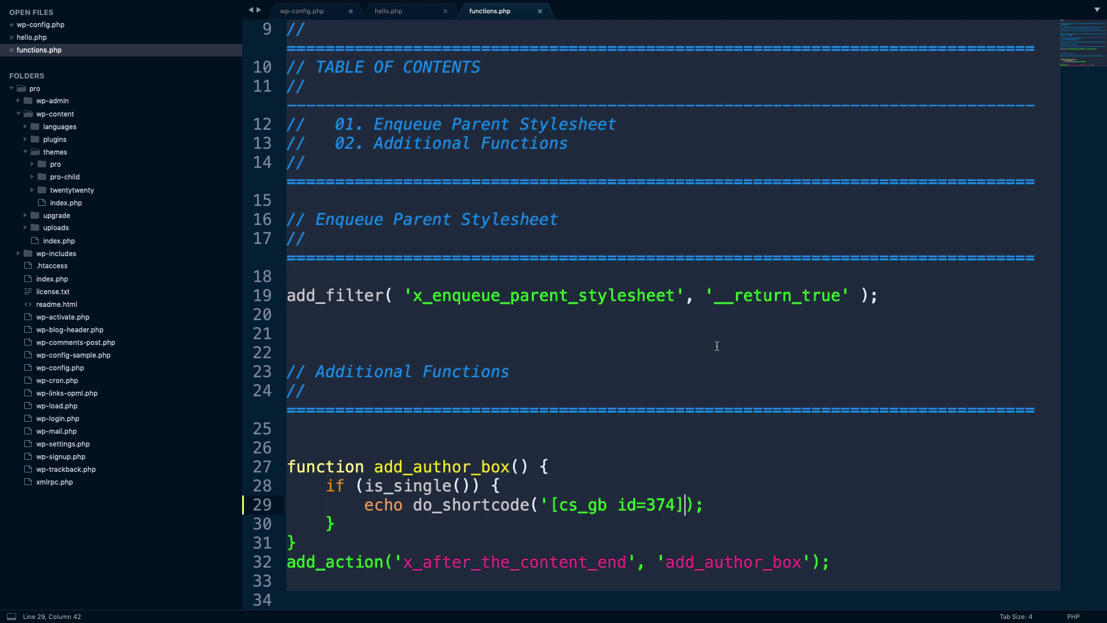
{"action": "type", "text": "'"}
{"action": "left_click", "coordinate": [715, 475]}
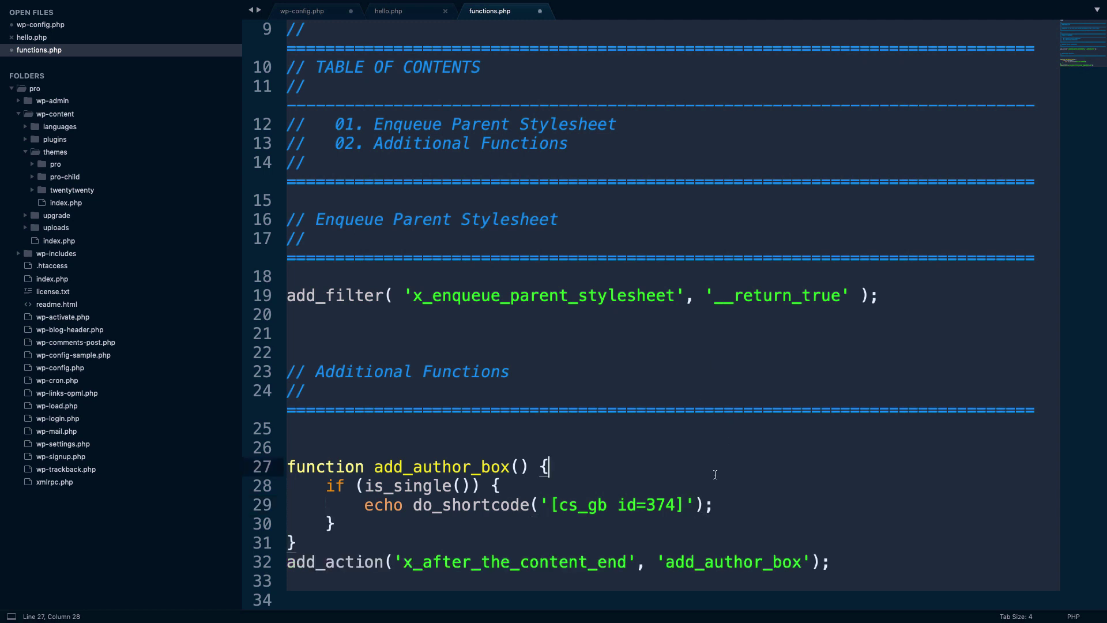
{"action": "key", "text": "super+s"}
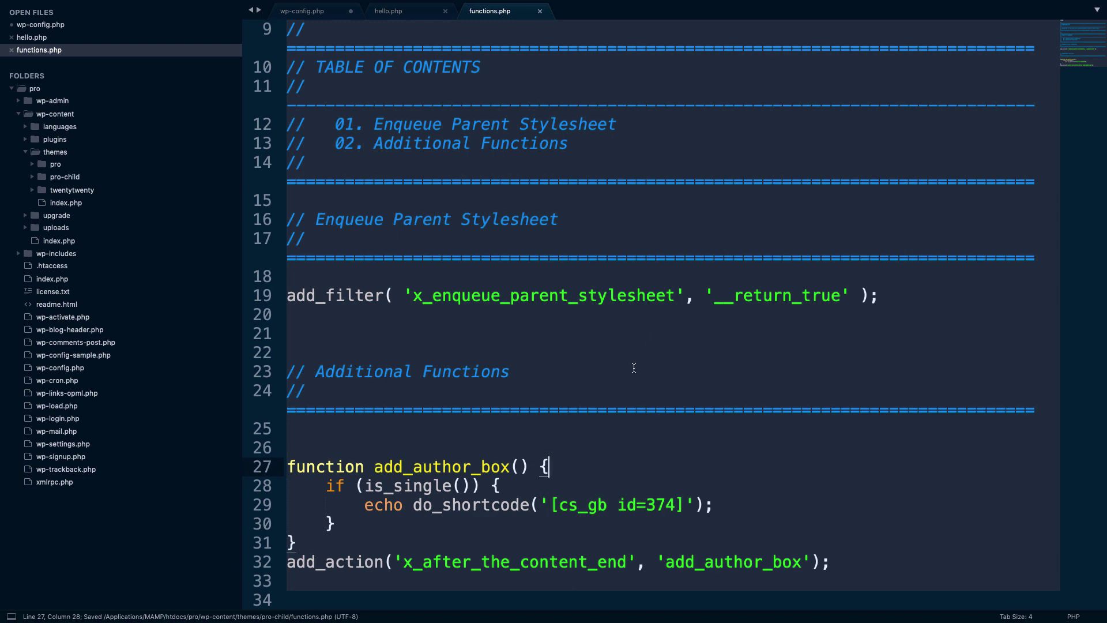
{"action": "key", "text": "ctrl+Left"}
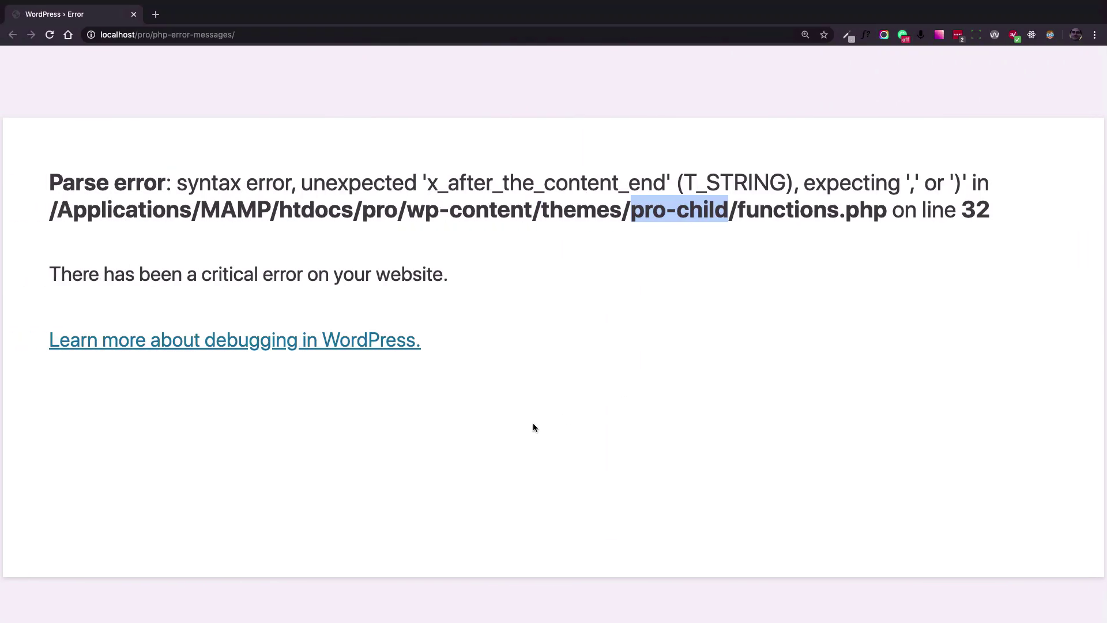
Reload the site and scroll to confirm the Explore Peru homepage renders error-free
{"action": "left_click", "coordinate": [532, 423]}
{"action": "key", "text": "super+r"}
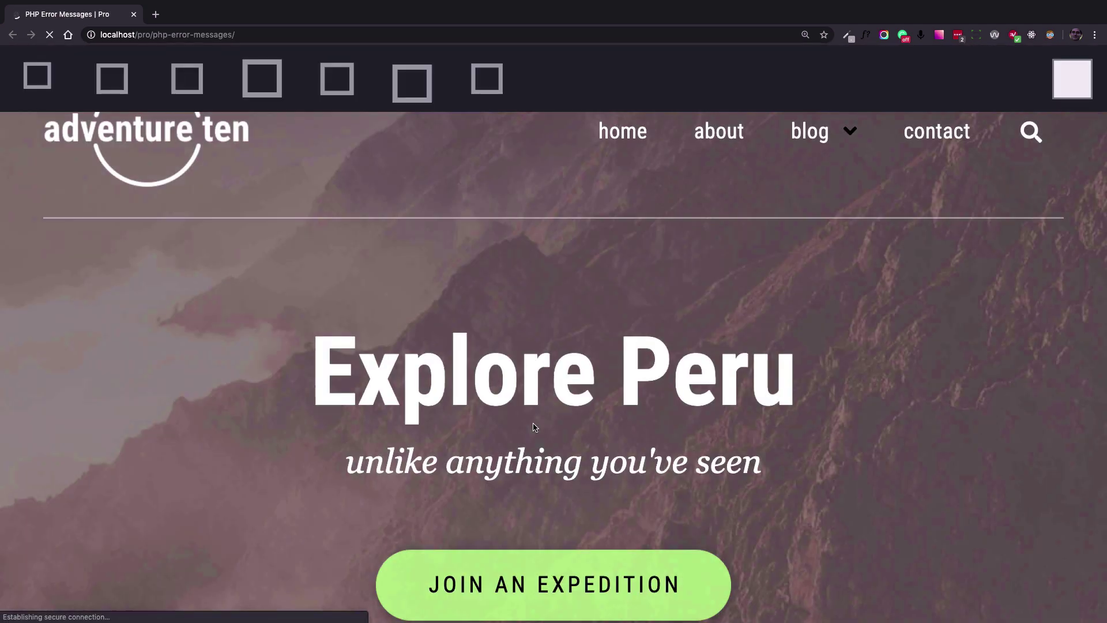
{"action": "scroll", "coordinate": [605, 265], "scroll_direction": "down", "scroll_amount": 1}
{"action": "scroll", "coordinate": [605, 265], "scroll_direction": "down", "scroll_amount": 3}
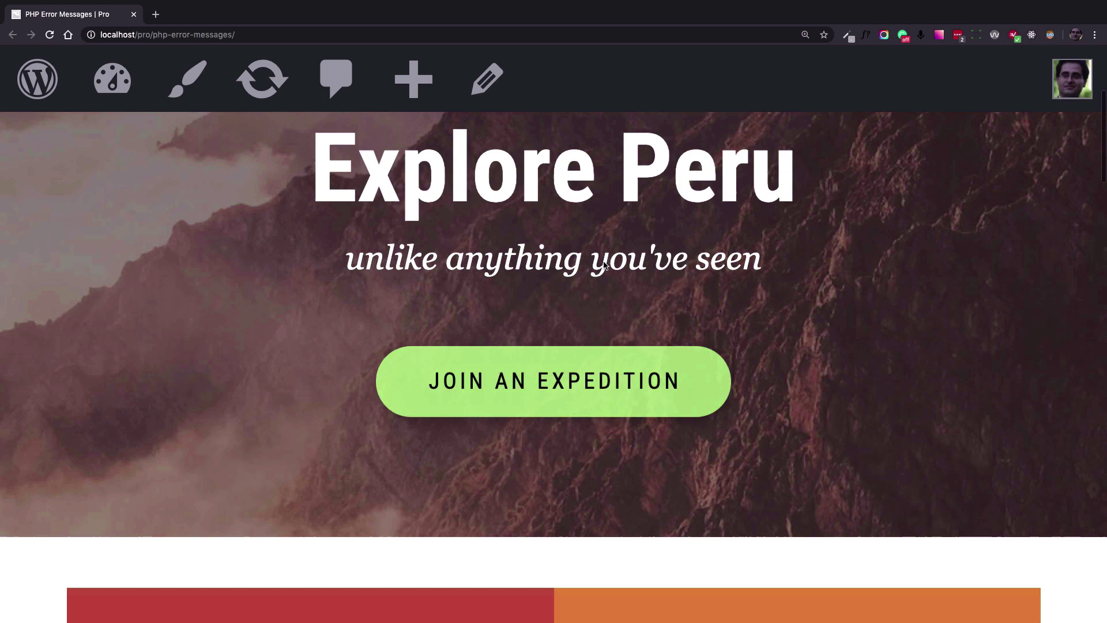
{"action": "scroll", "coordinate": [605, 266], "scroll_direction": "up", "scroll_amount": 4}
{"action": "scroll", "coordinate": [605, 265], "scroll_direction": "up", "scroll_amount": 2}
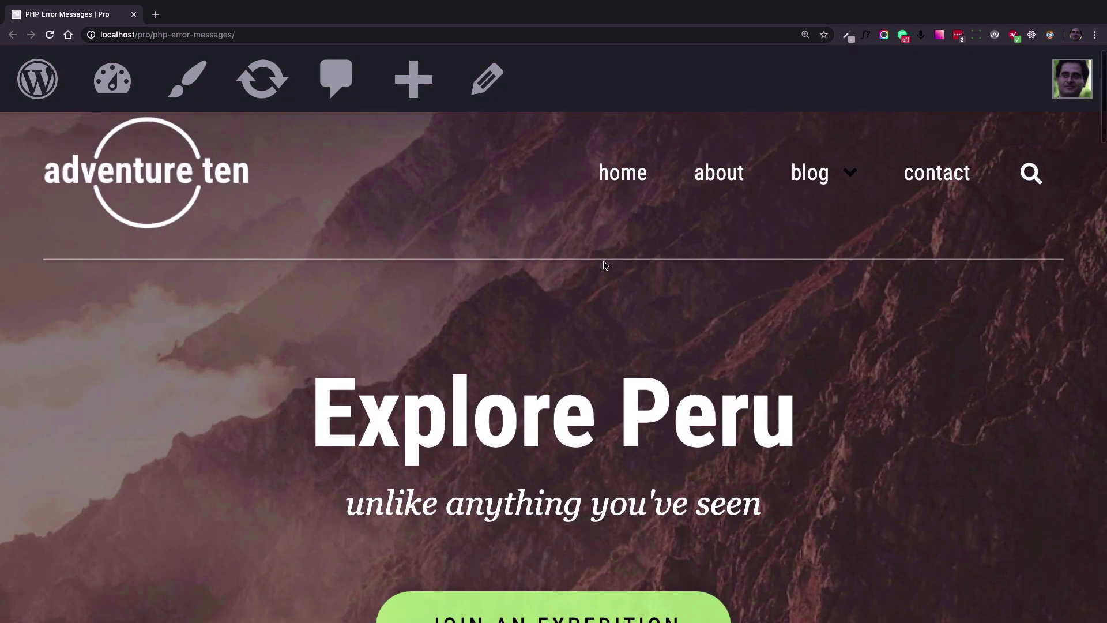